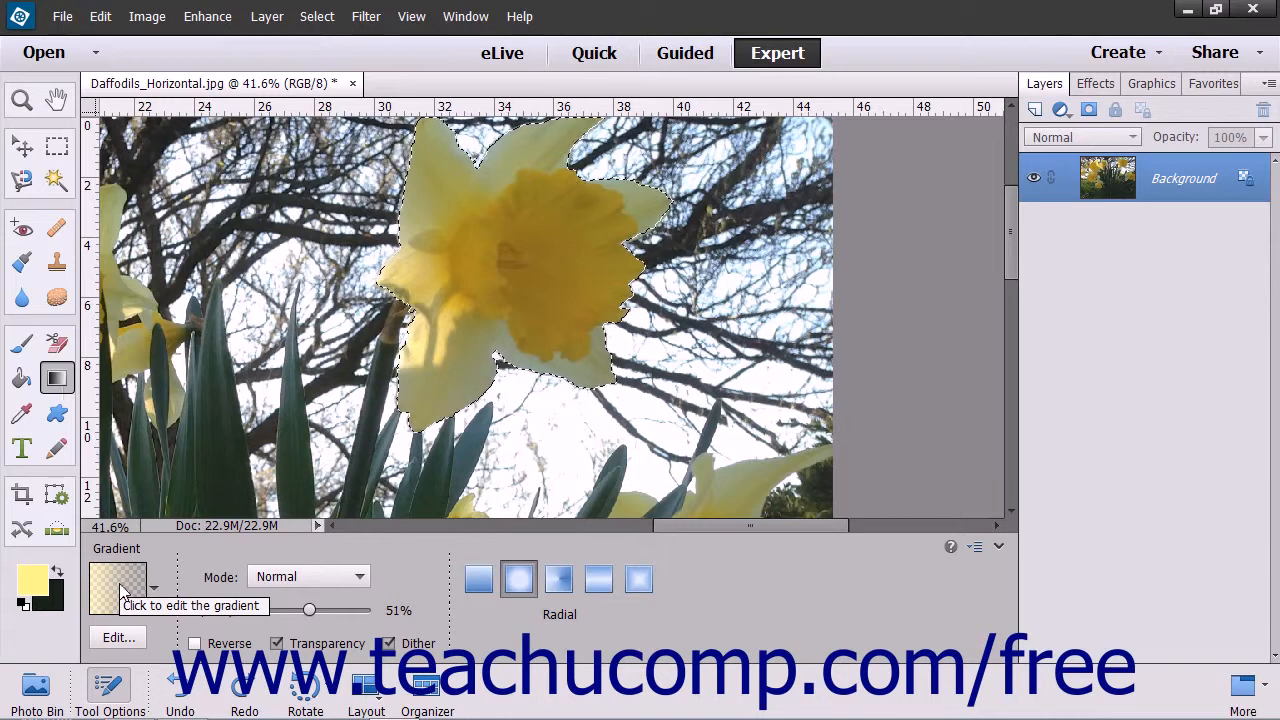
# Open the current gradient for editing, set its type to Solid and name it My Preset
pyautogui.click(117, 637)
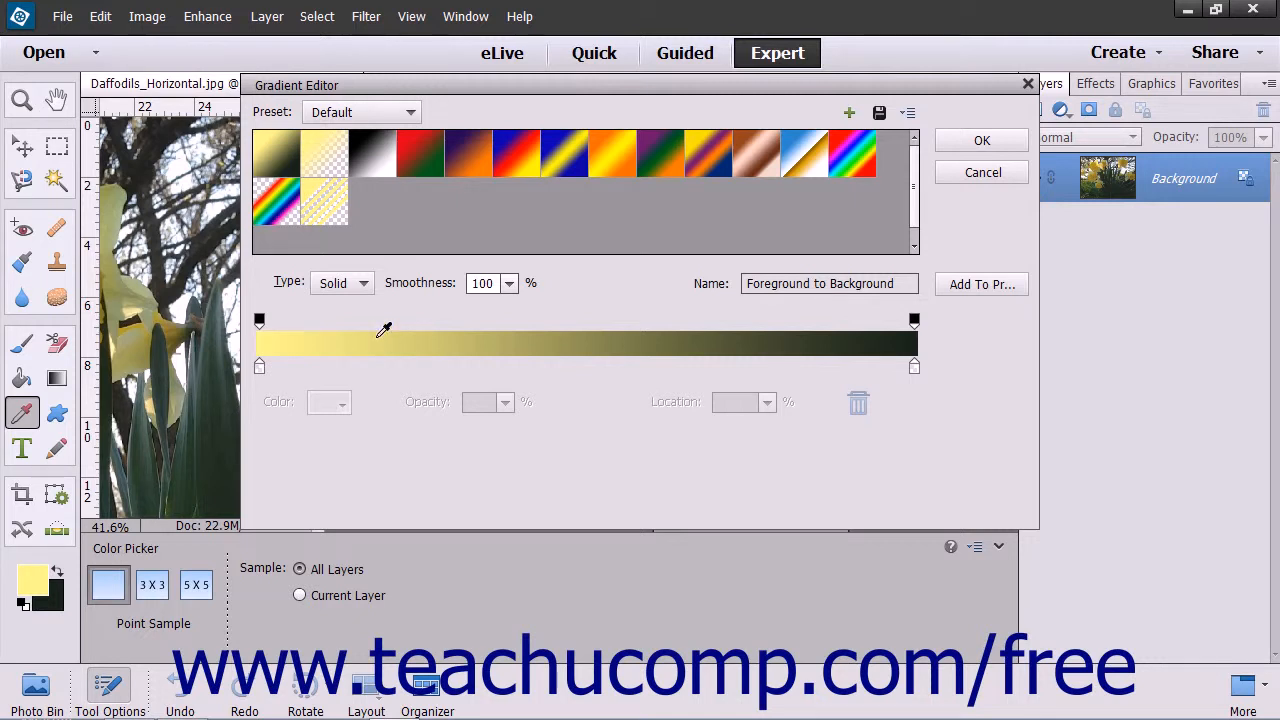
pyautogui.click(367, 283)
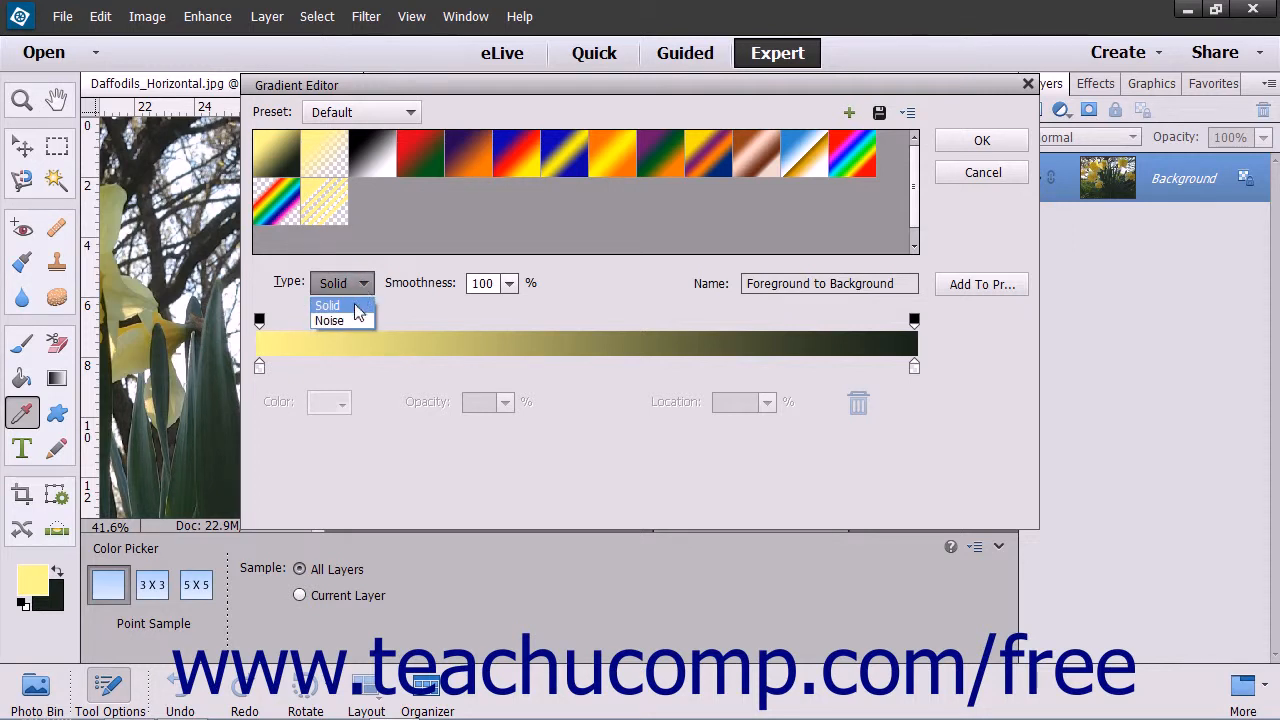
pyautogui.click(355, 305)
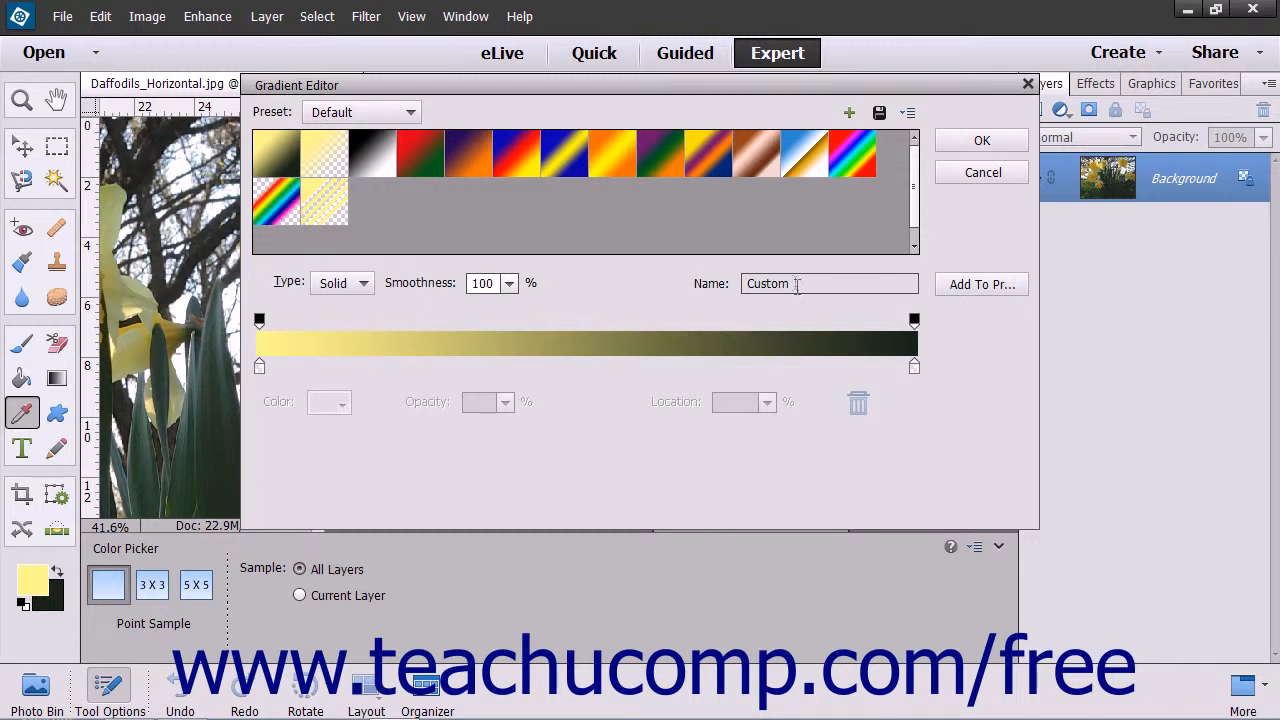
pyautogui.moveTo(796, 284); pyautogui.dragTo(682, 290)
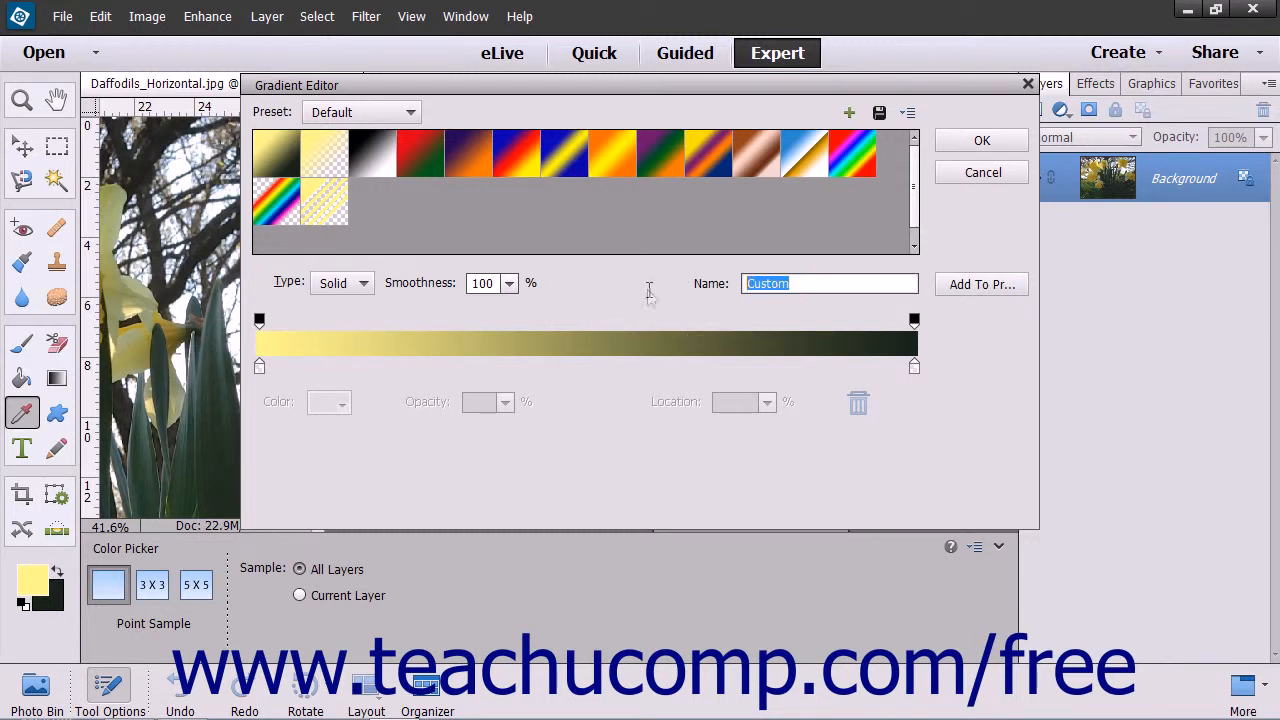
pyautogui.write('My Preset')
pyautogui.click(510, 283)
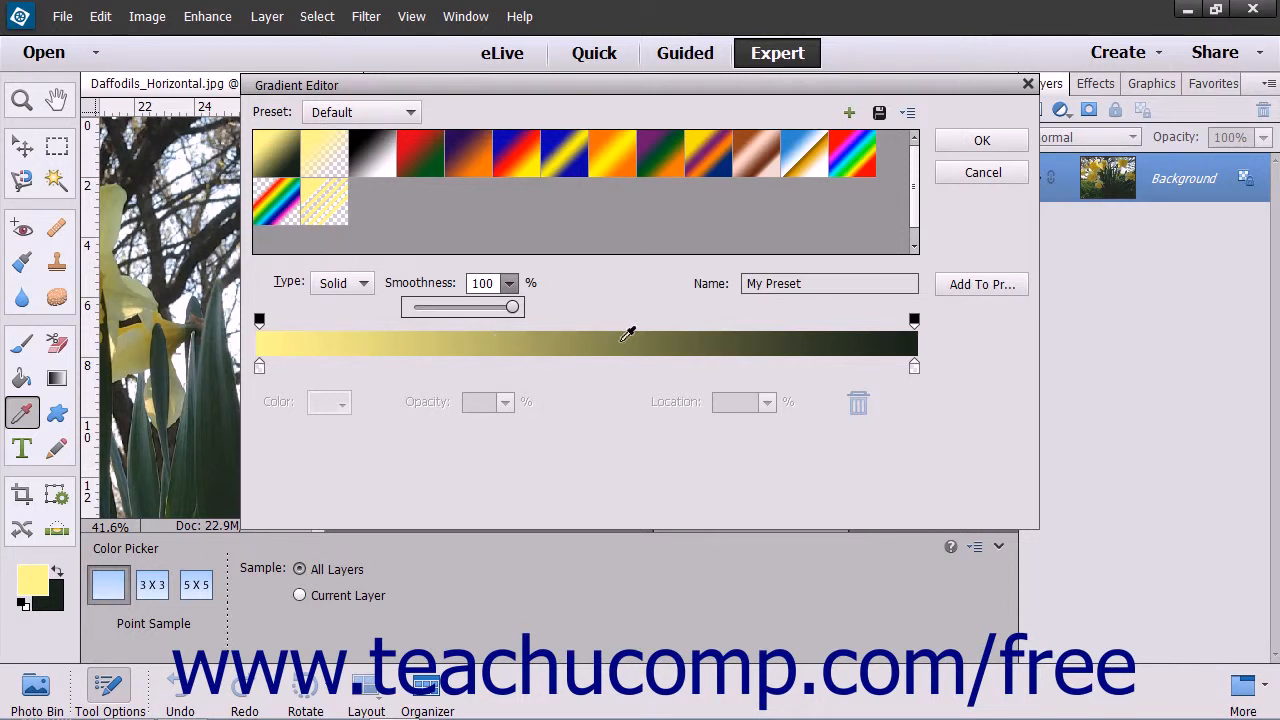
# Add a color stop at 92% along the gradient and delete it again
pyautogui.click(914, 367)
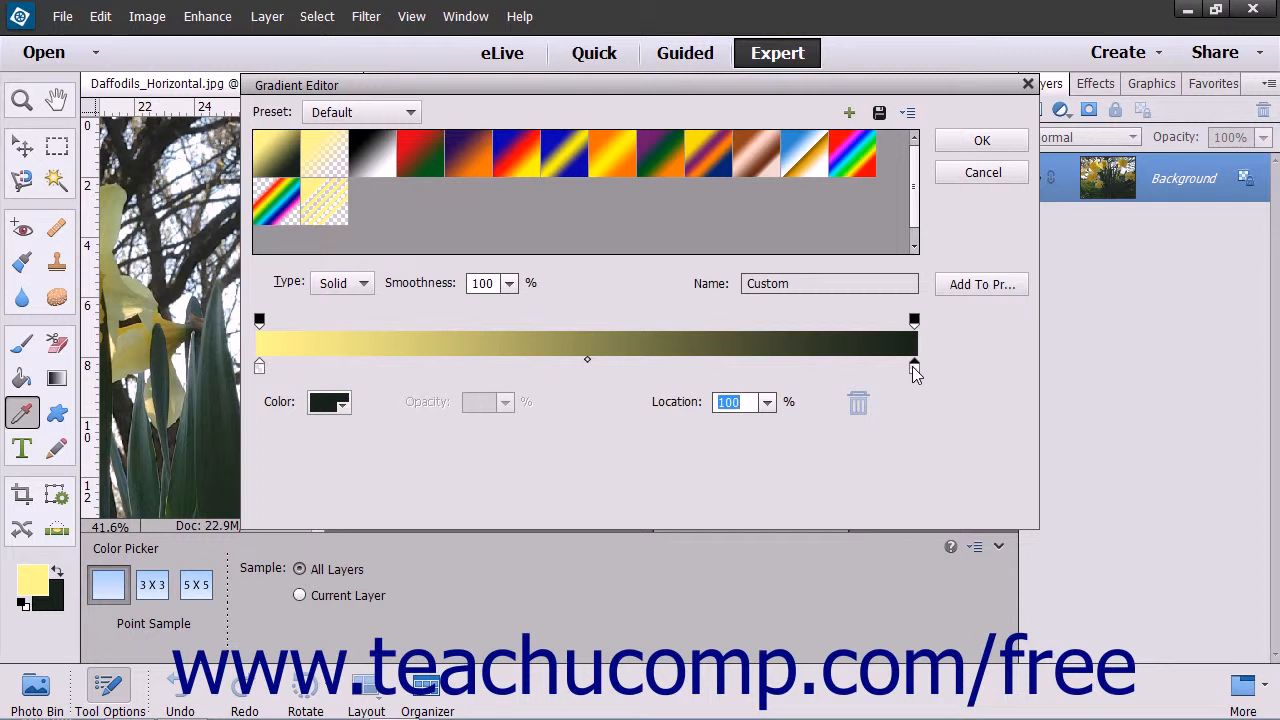
pyautogui.click(862, 367)
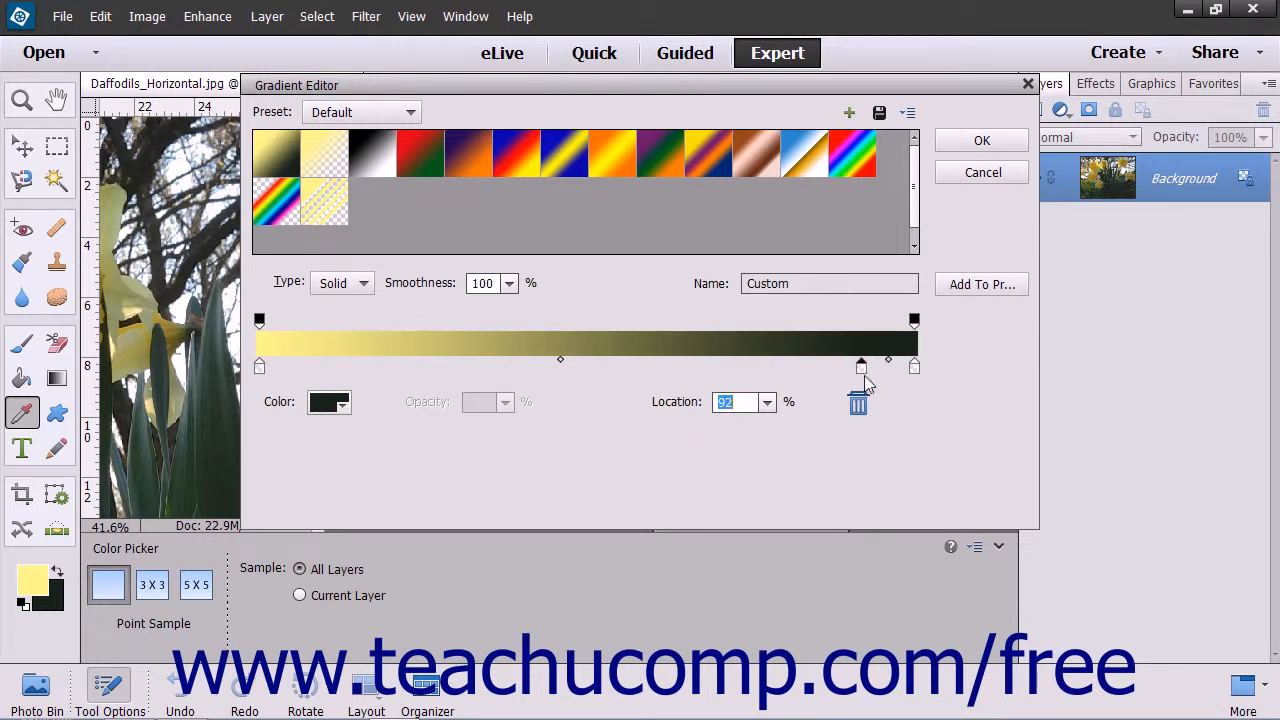
pyautogui.click(862, 368)
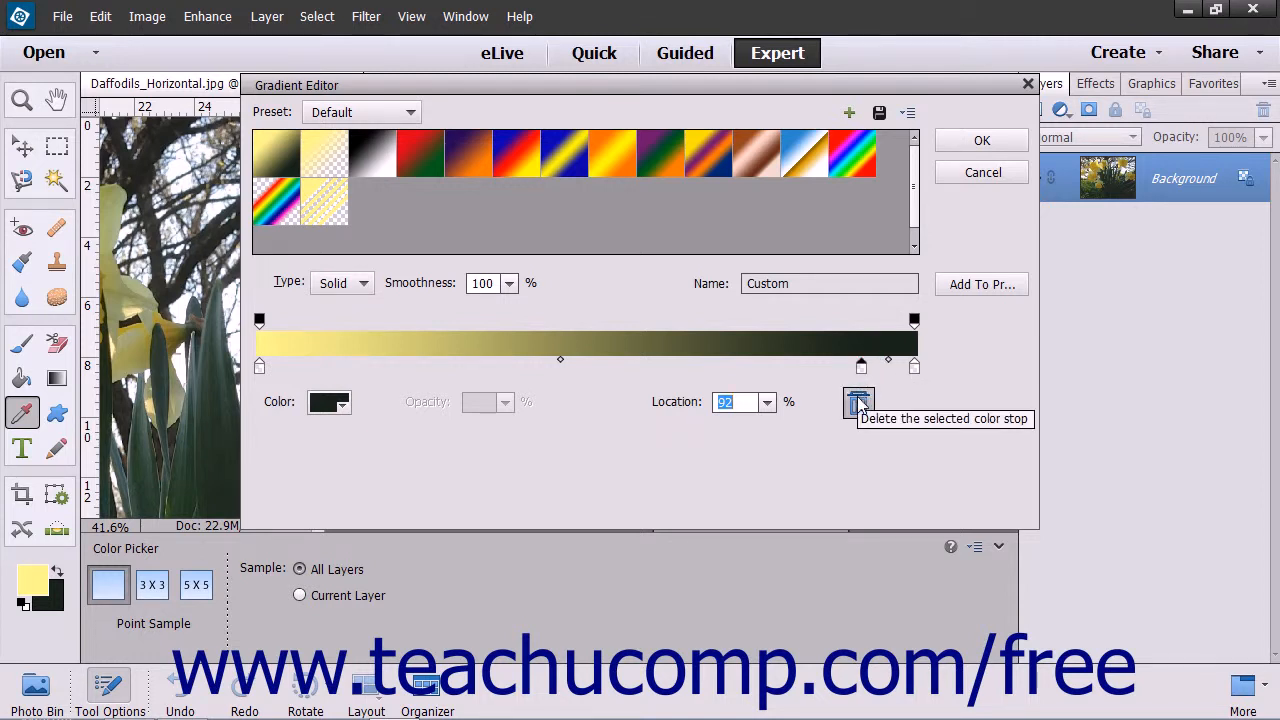
pyautogui.click(858, 402)
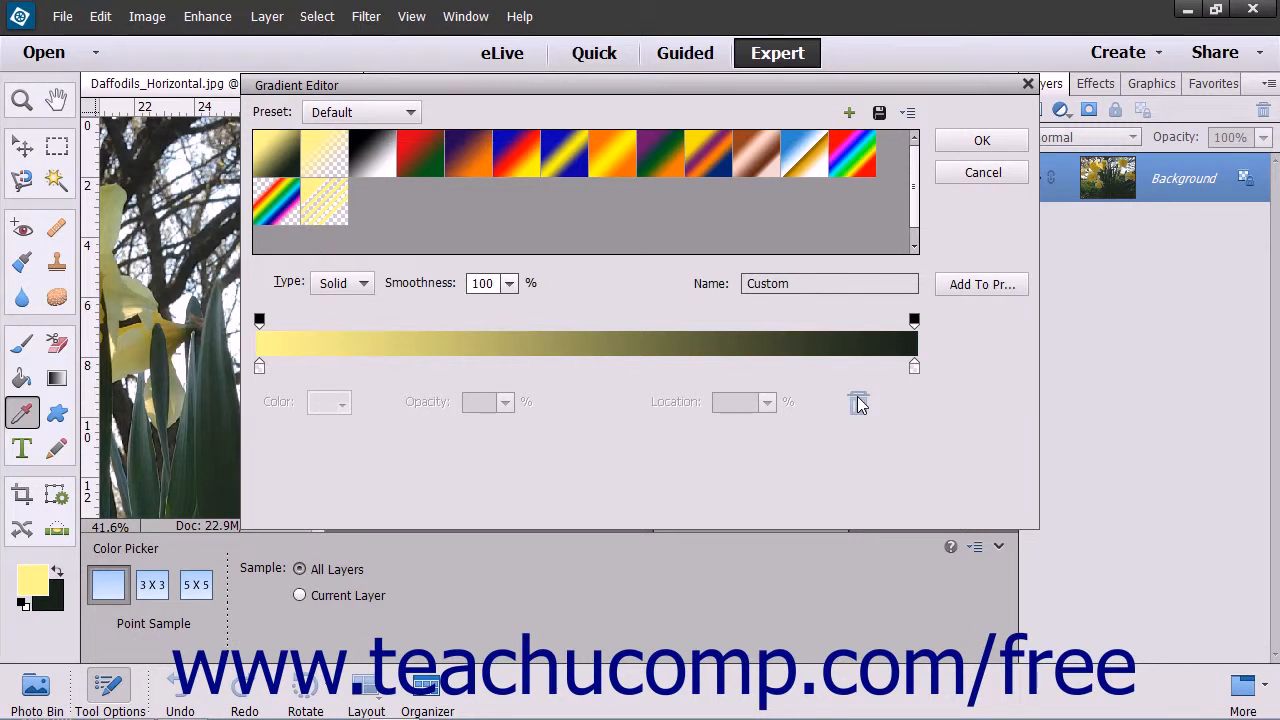
# Change the gradient's end color stop at 100% to the White swatch
pyautogui.click(914, 366)
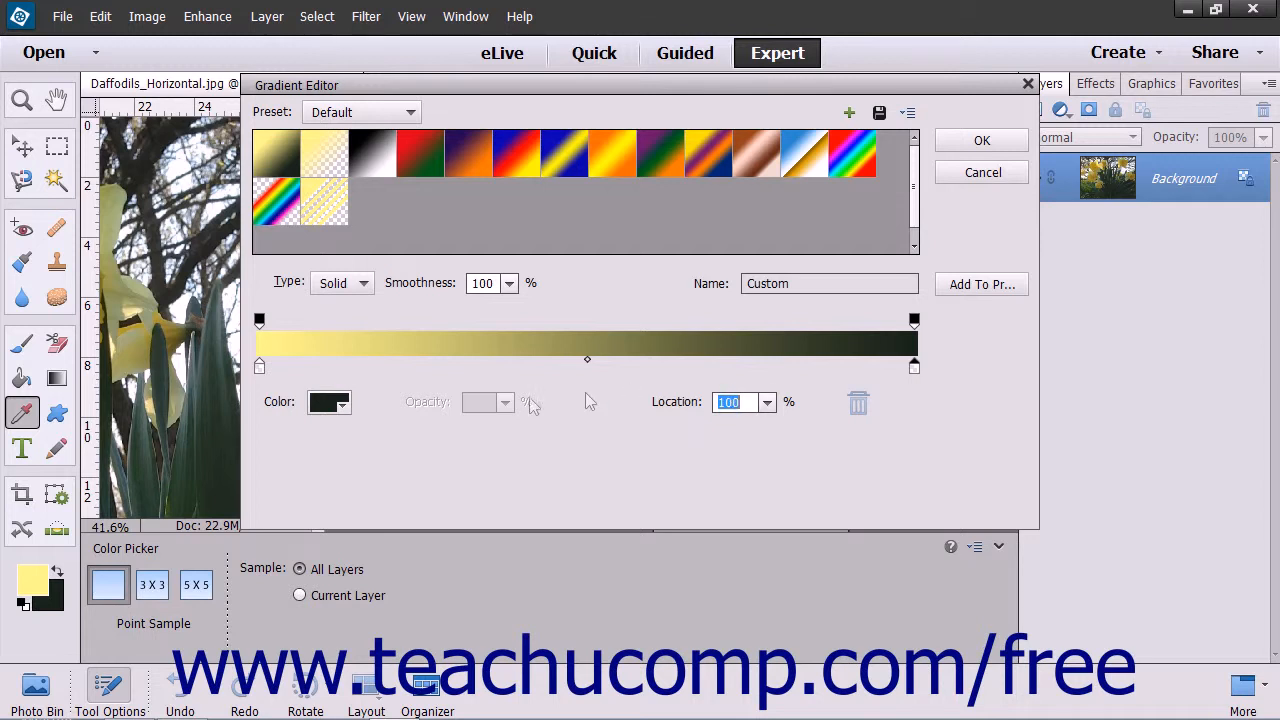
pyautogui.click(345, 407)
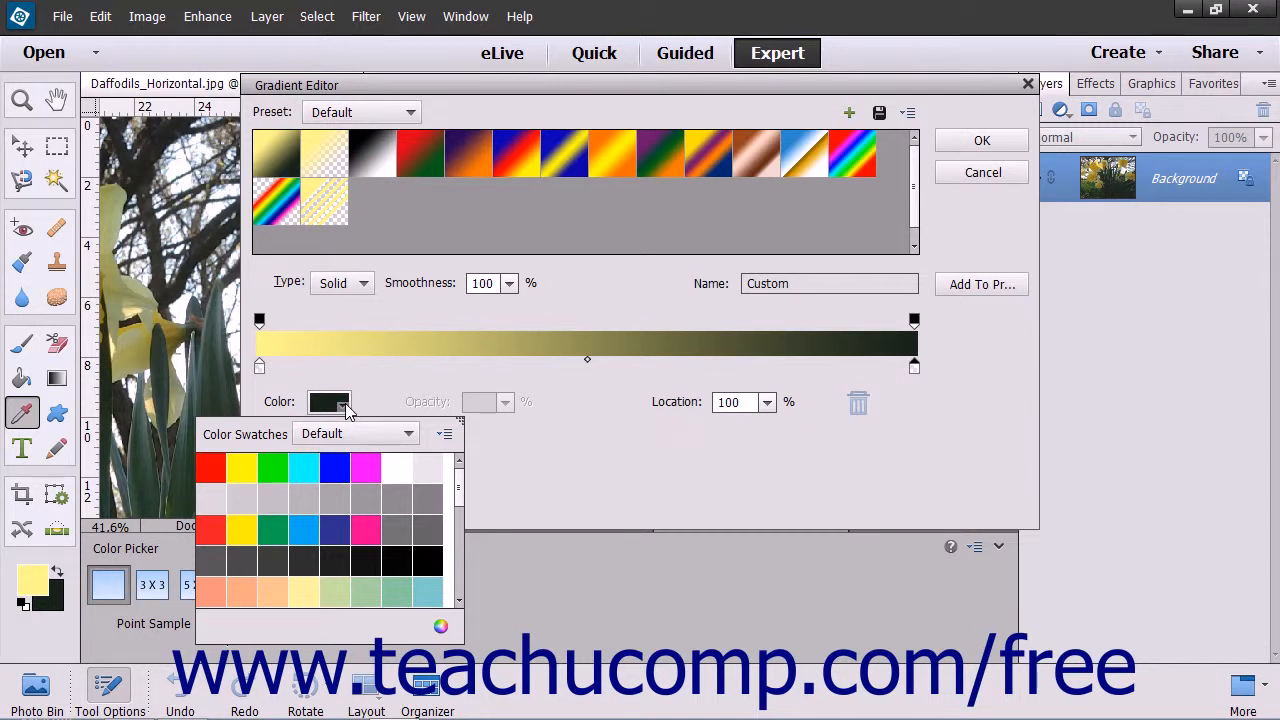
pyautogui.click(397, 466)
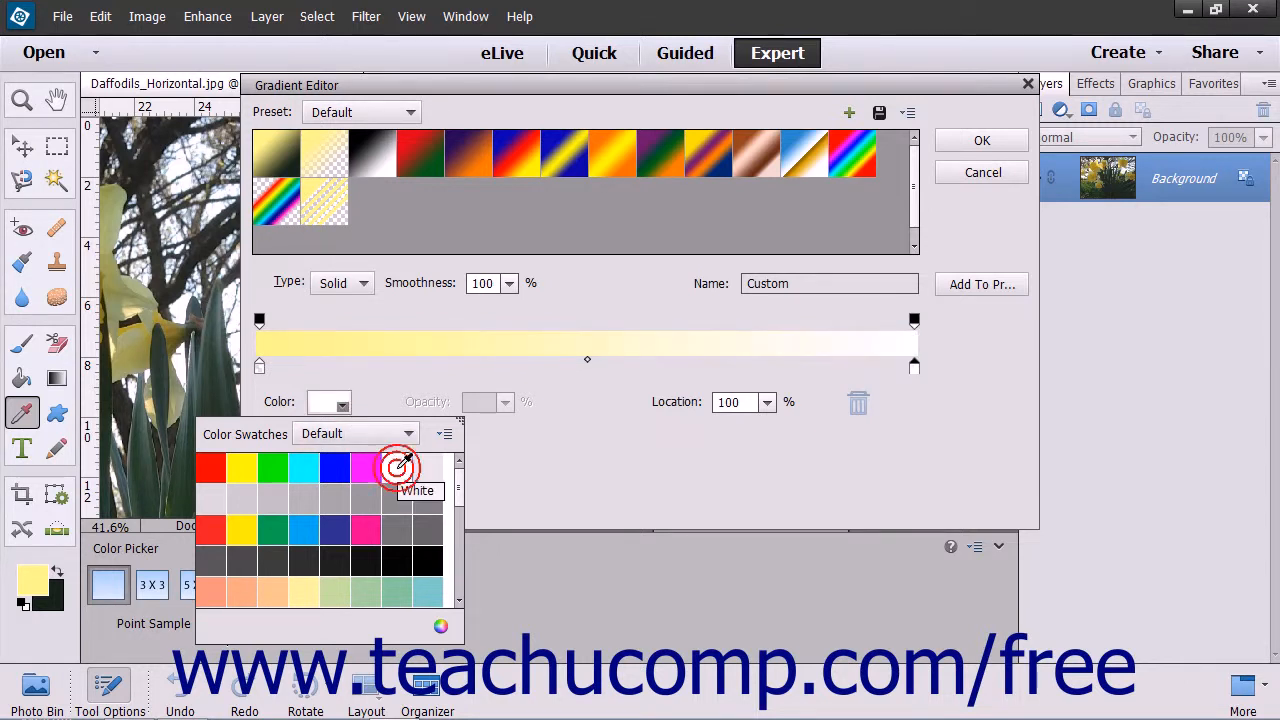
pyautogui.click(397, 466)
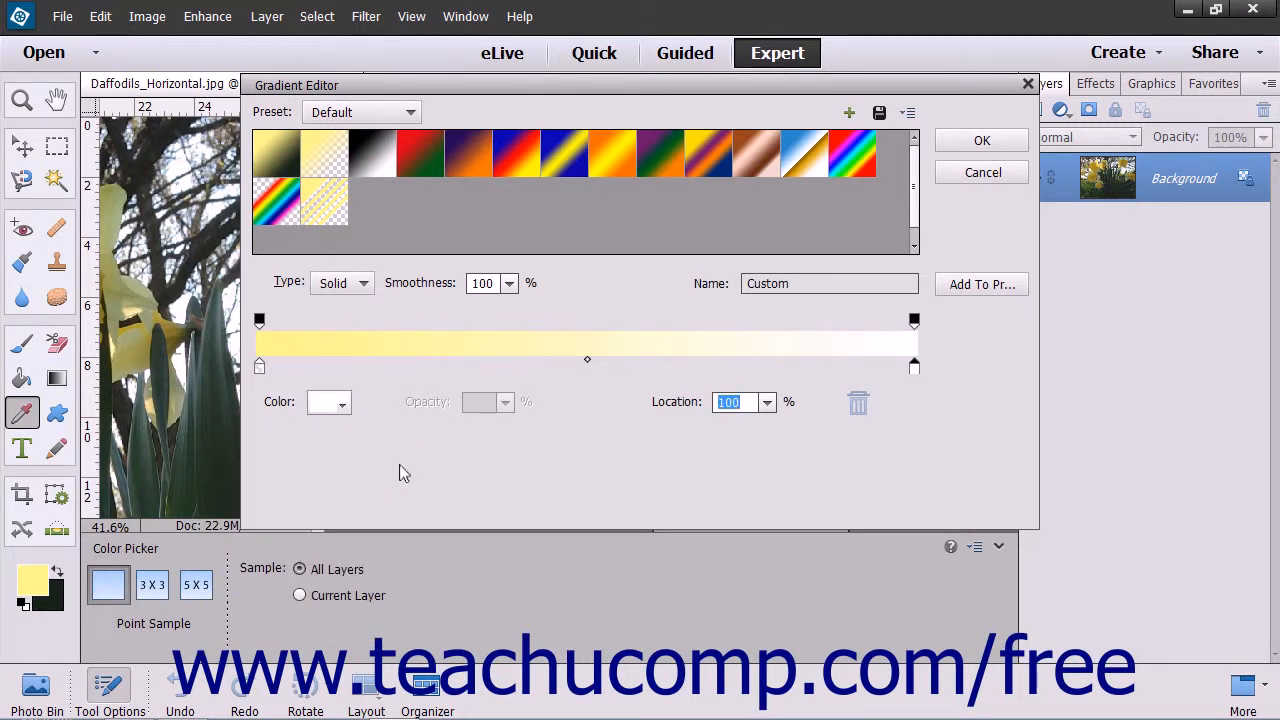
# Move the yellow color stop to 38% and shift the color midpoint closer to the white stop
pyautogui.click(260, 367)
pyautogui.moveTo(260, 367); pyautogui.dragTo(510, 385)
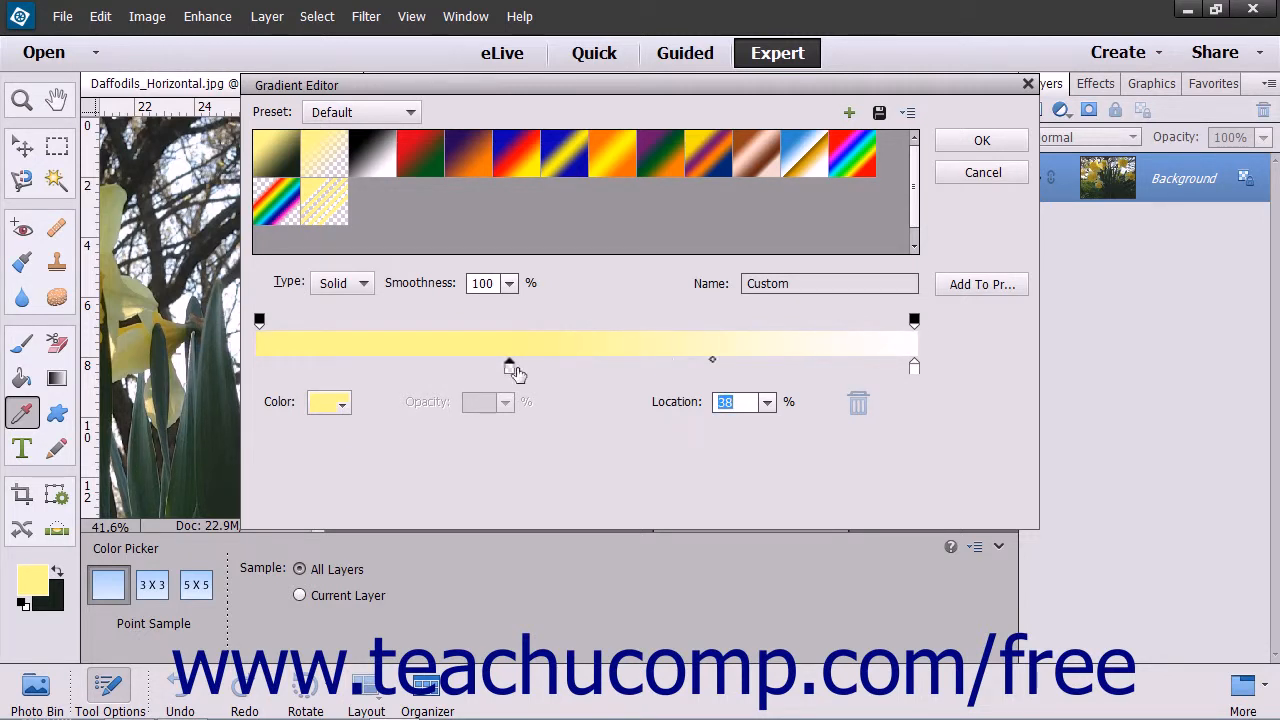
pyautogui.click(713, 362)
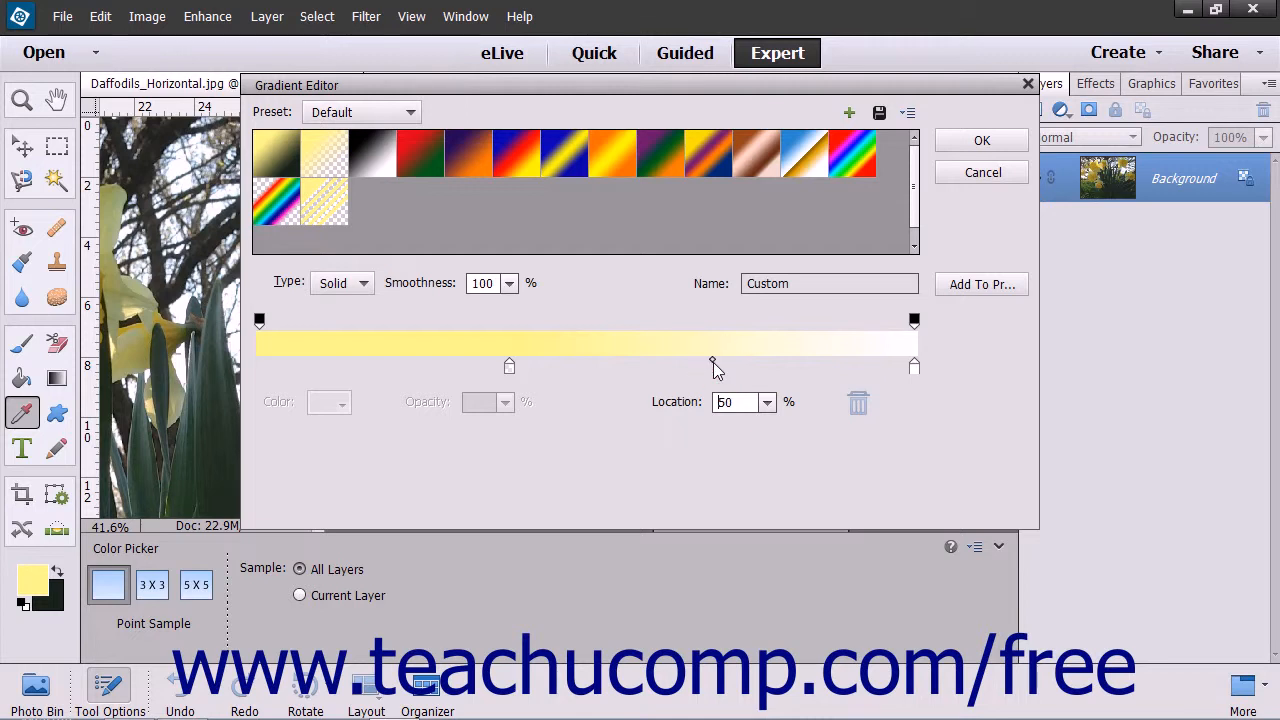
pyautogui.moveTo(713, 362); pyautogui.dragTo(855, 364)
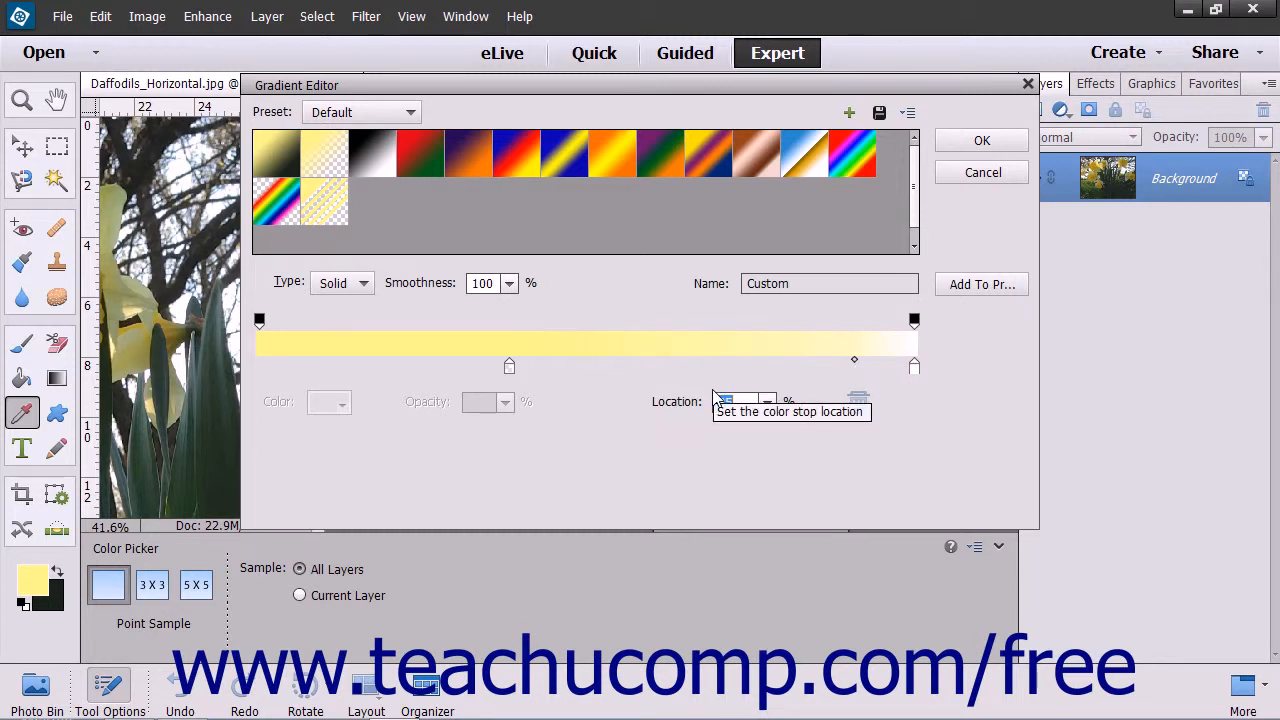
# Add an opacity stop at 30% along the gradient and delete it again
pyautogui.click(259, 323)
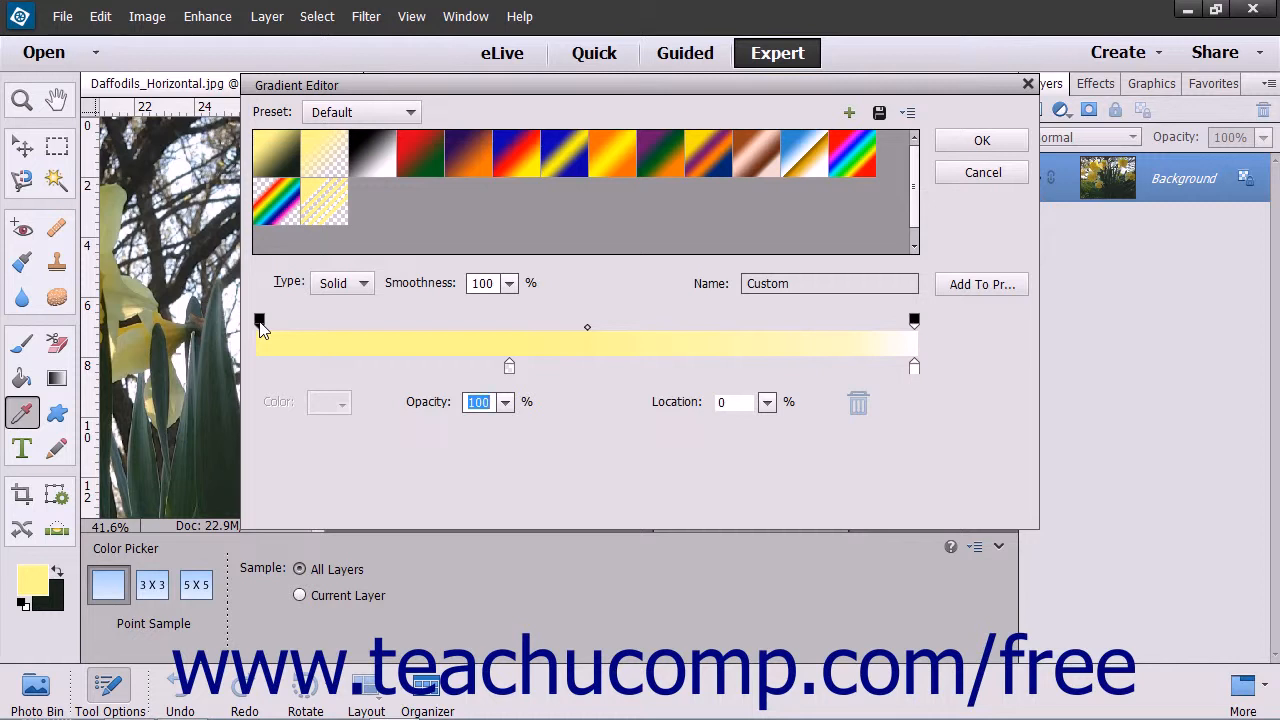
pyautogui.click(453, 325)
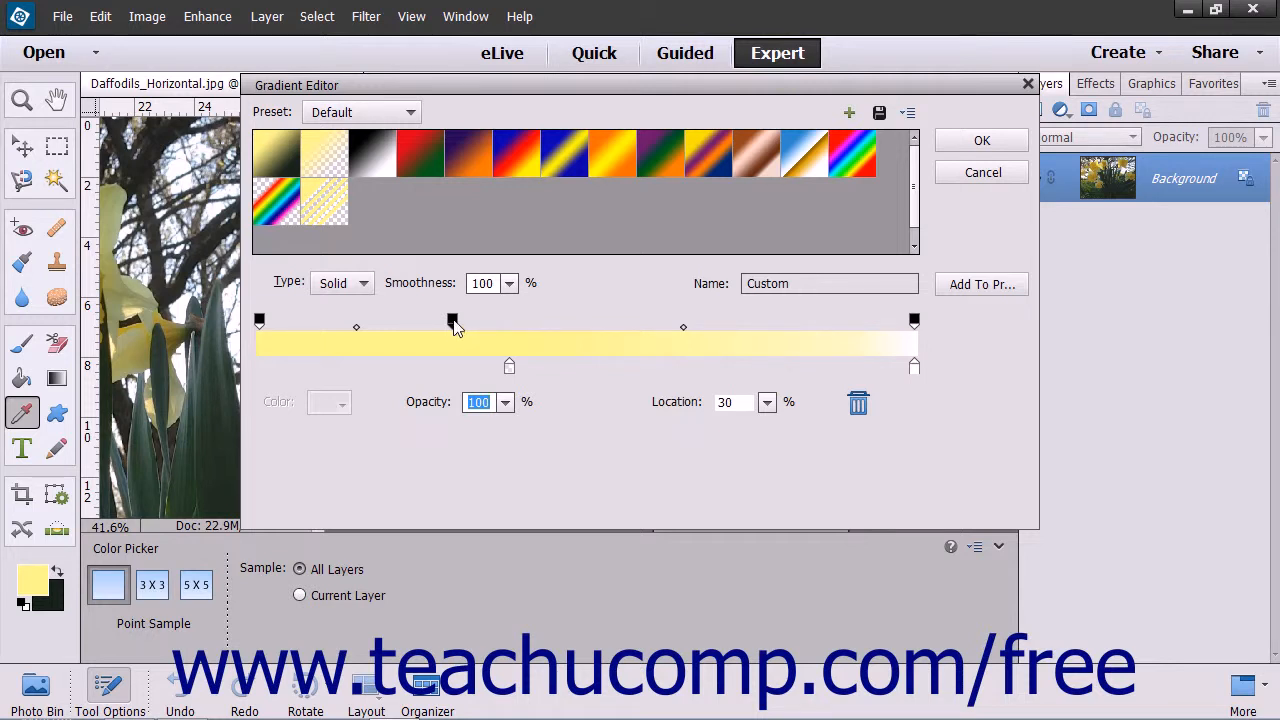
pyautogui.click(858, 403)
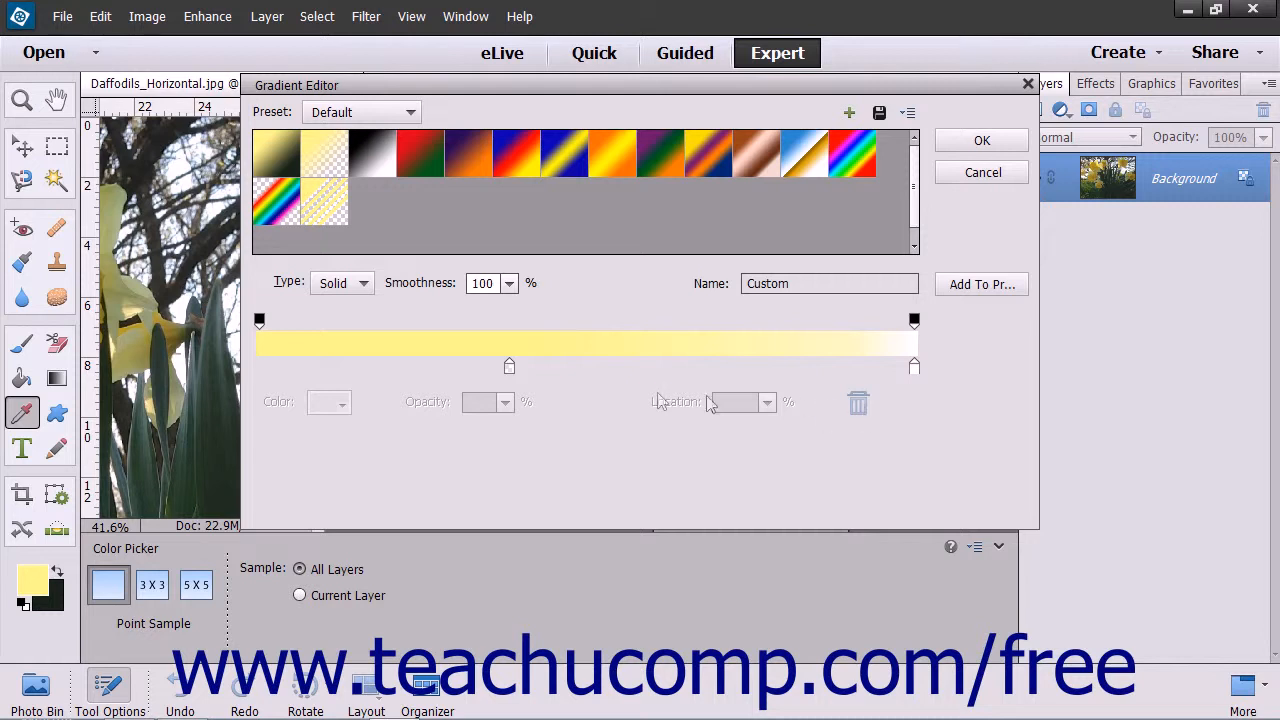
# Set the starting opacity stop to 58% and add the solid gradient to the presets
pyautogui.click(260, 321)
pyautogui.click(505, 402)
pyautogui.click(507, 402)
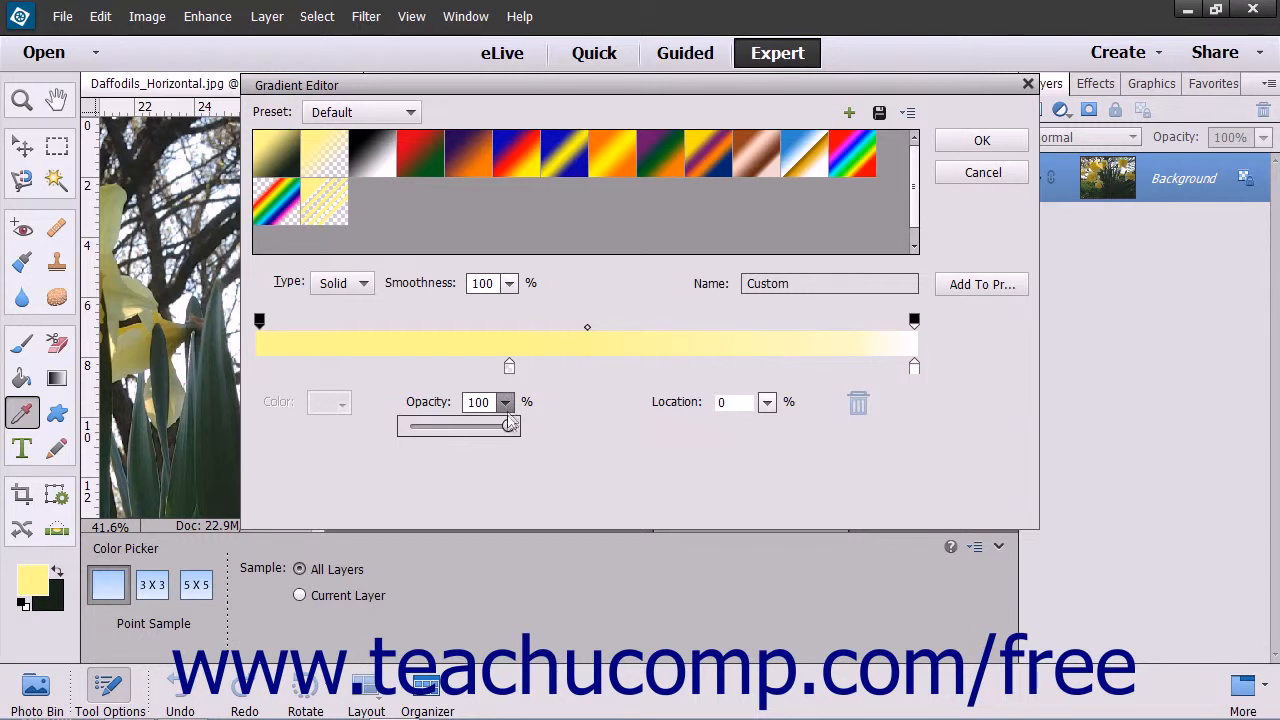
pyautogui.moveTo(508, 426); pyautogui.dragTo(470, 428)
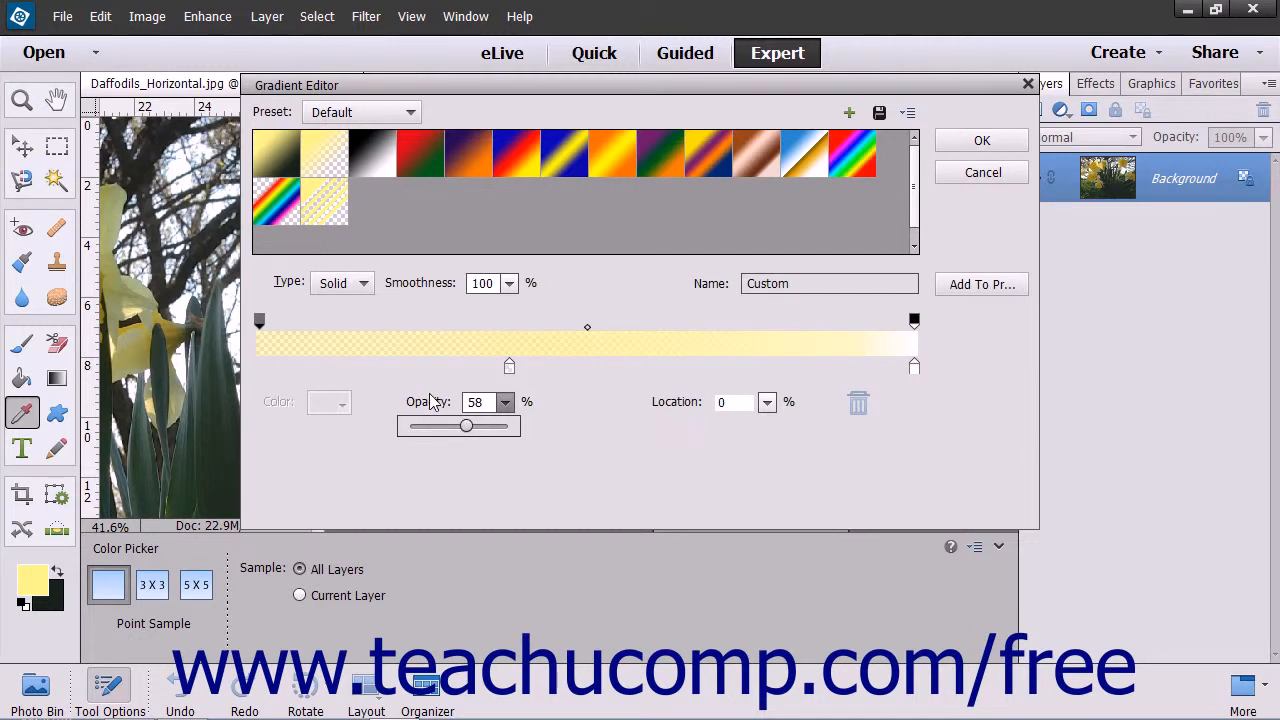
pyautogui.click(960, 288)
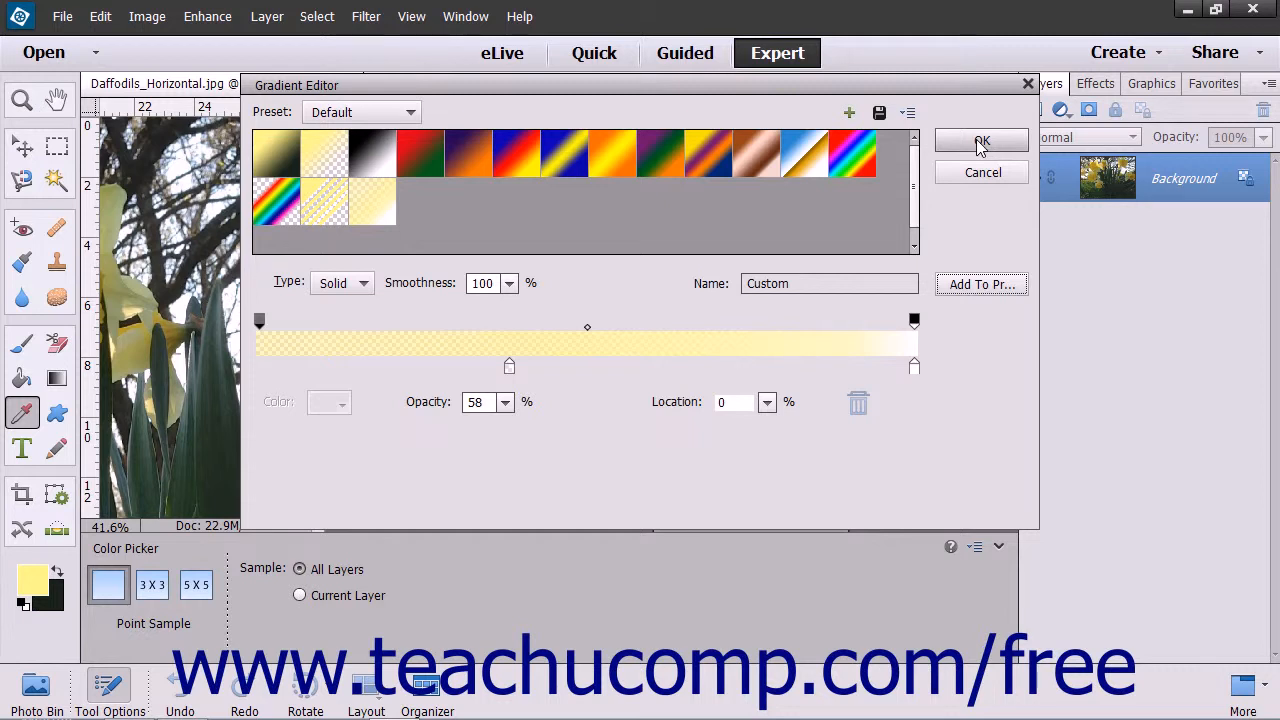
# Change the gradient type to Noise and set its roughness to 30%
pyautogui.click(364, 285)
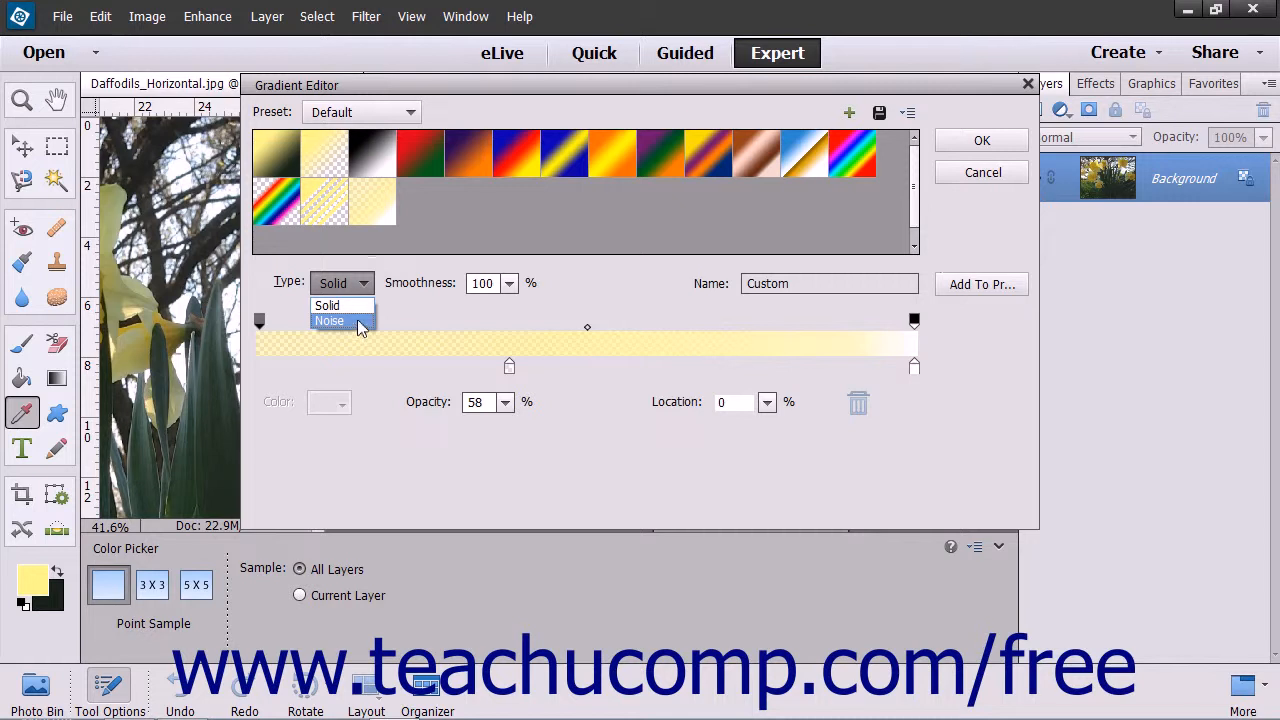
pyautogui.click(360, 322)
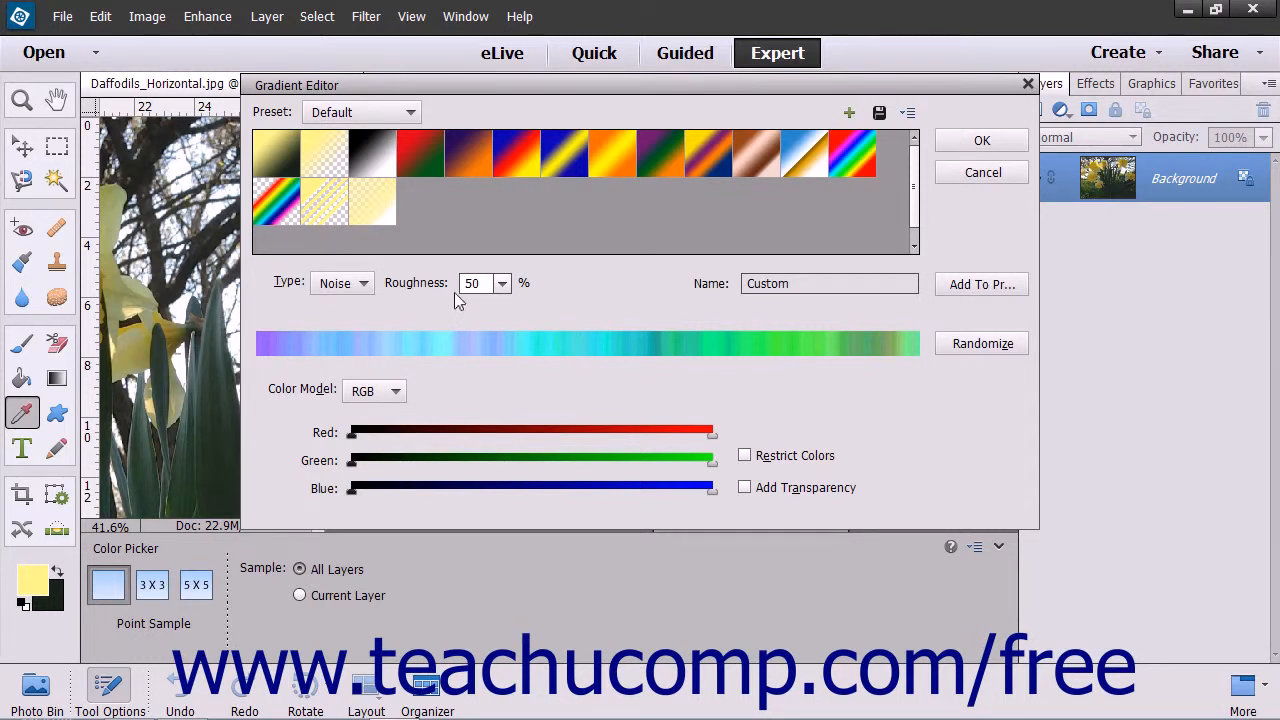
pyautogui.click(502, 284)
pyautogui.moveTo(505, 306); pyautogui.dragTo(487, 311)
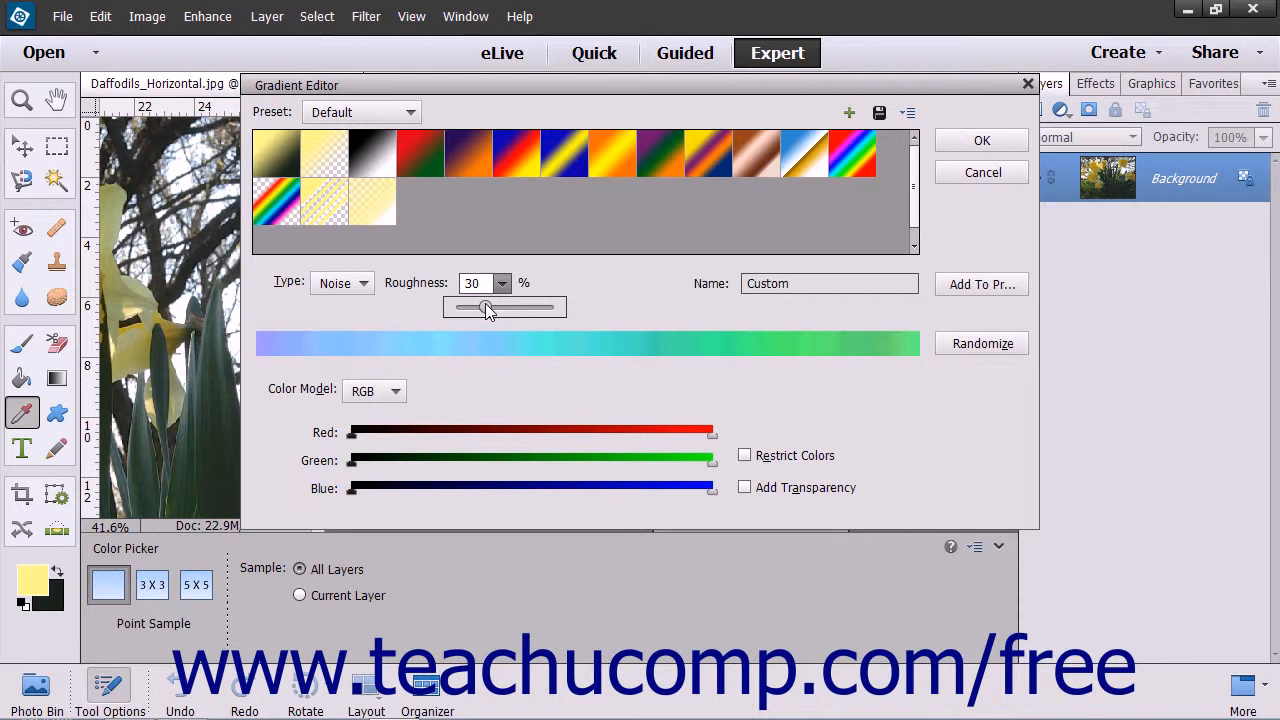
# Keep the RGB color model, raise the minimum red, green and blue levels, and enable Restrict Colors and Add Transparency
pyautogui.click(395, 392)
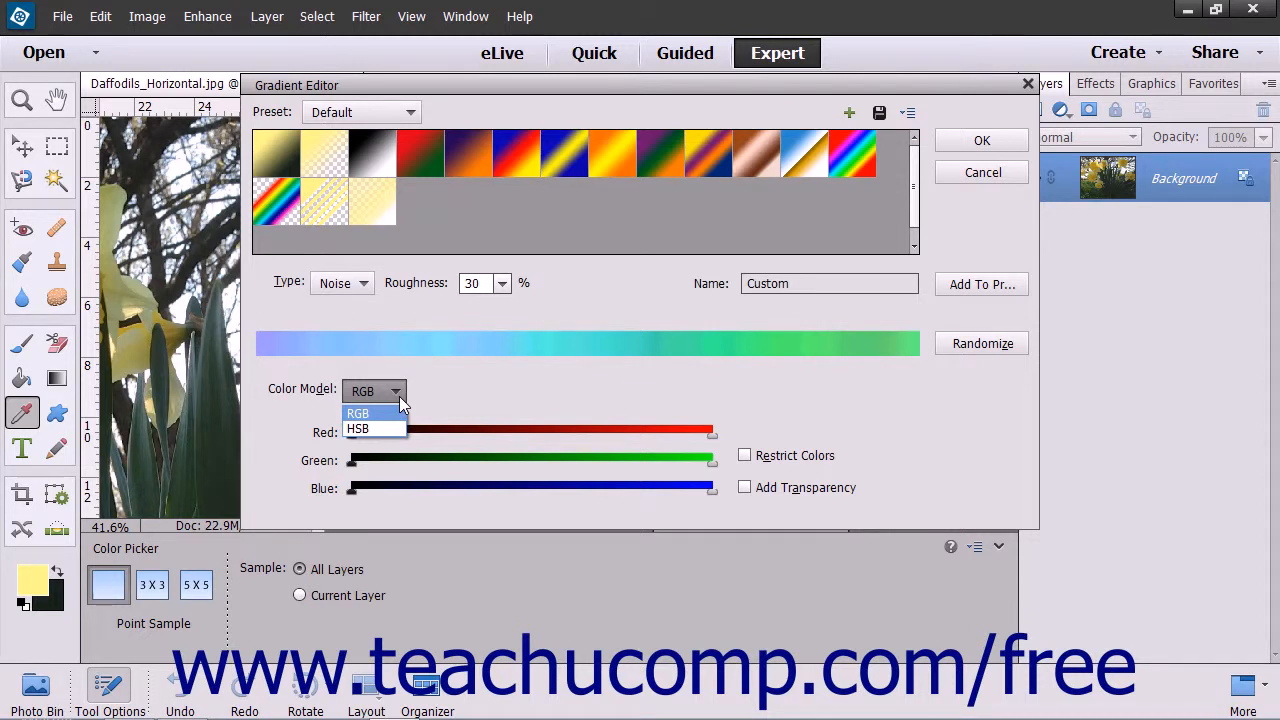
pyautogui.click(399, 397)
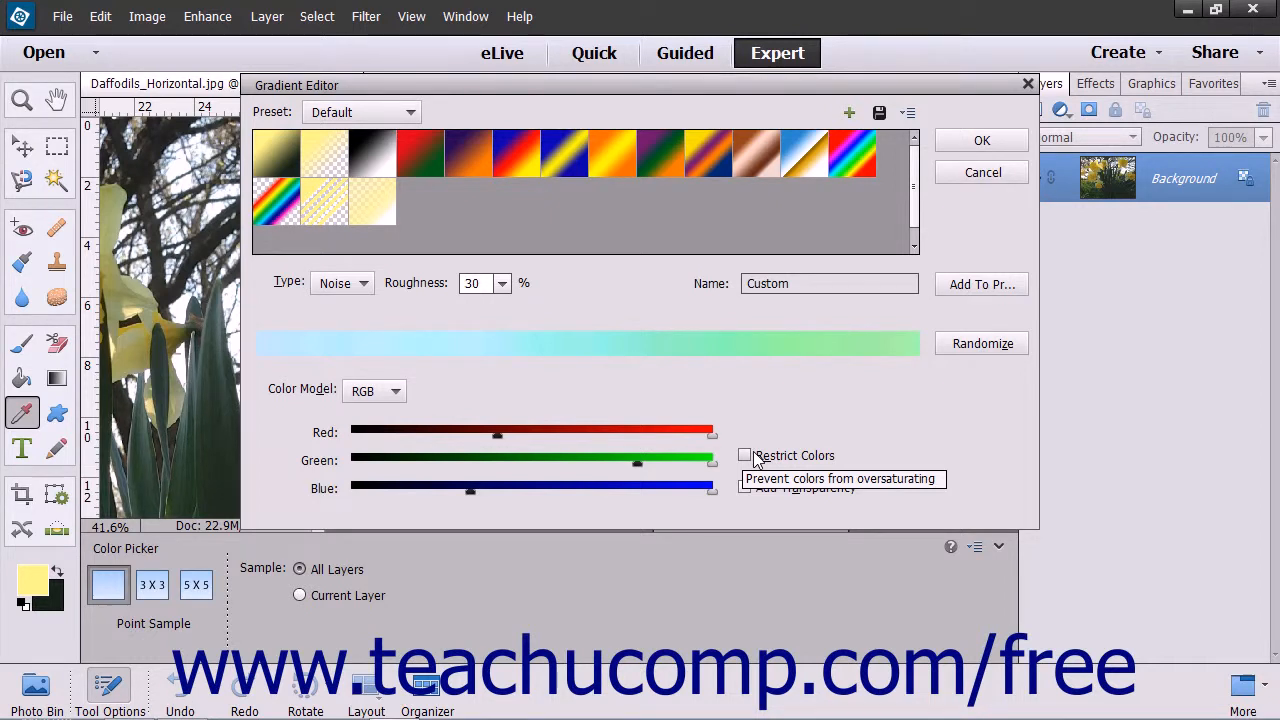
pyautogui.click(754, 456)
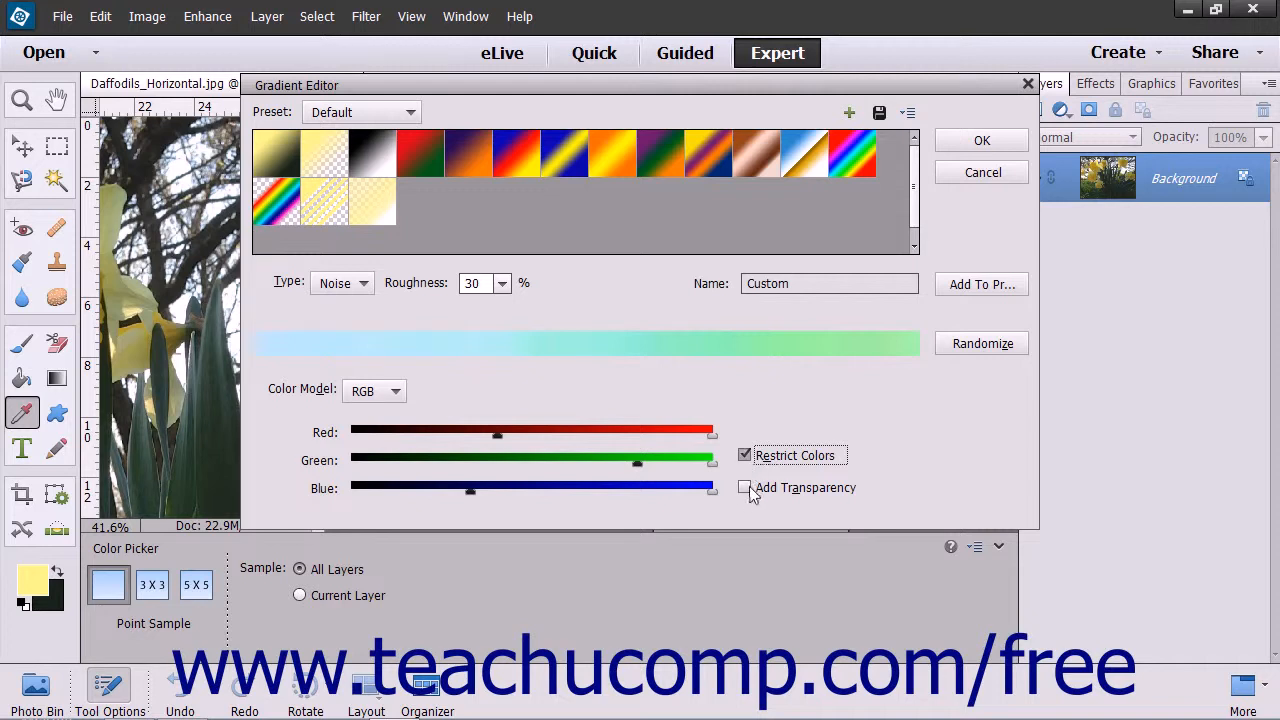
pyautogui.click(752, 490)
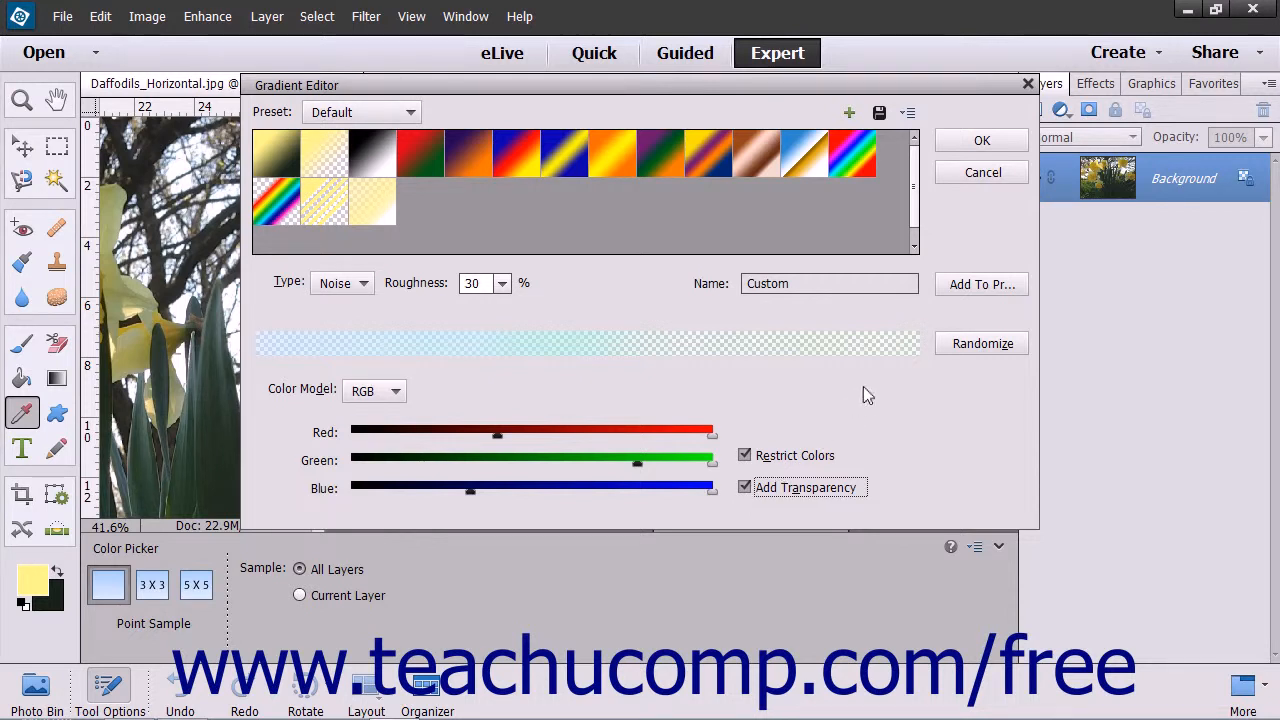
# Randomize the noise gradient, add it to the presets and apply it as the current gradient
pyautogui.click(960, 348)
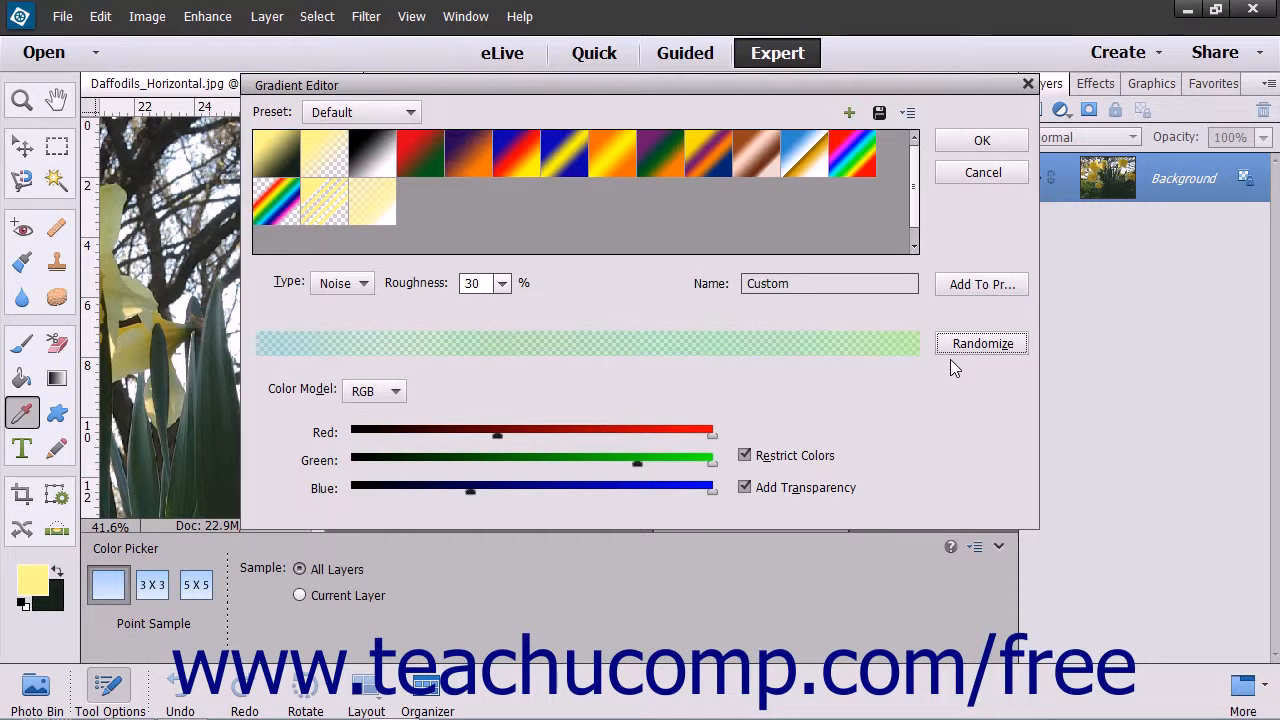
pyautogui.click(966, 288)
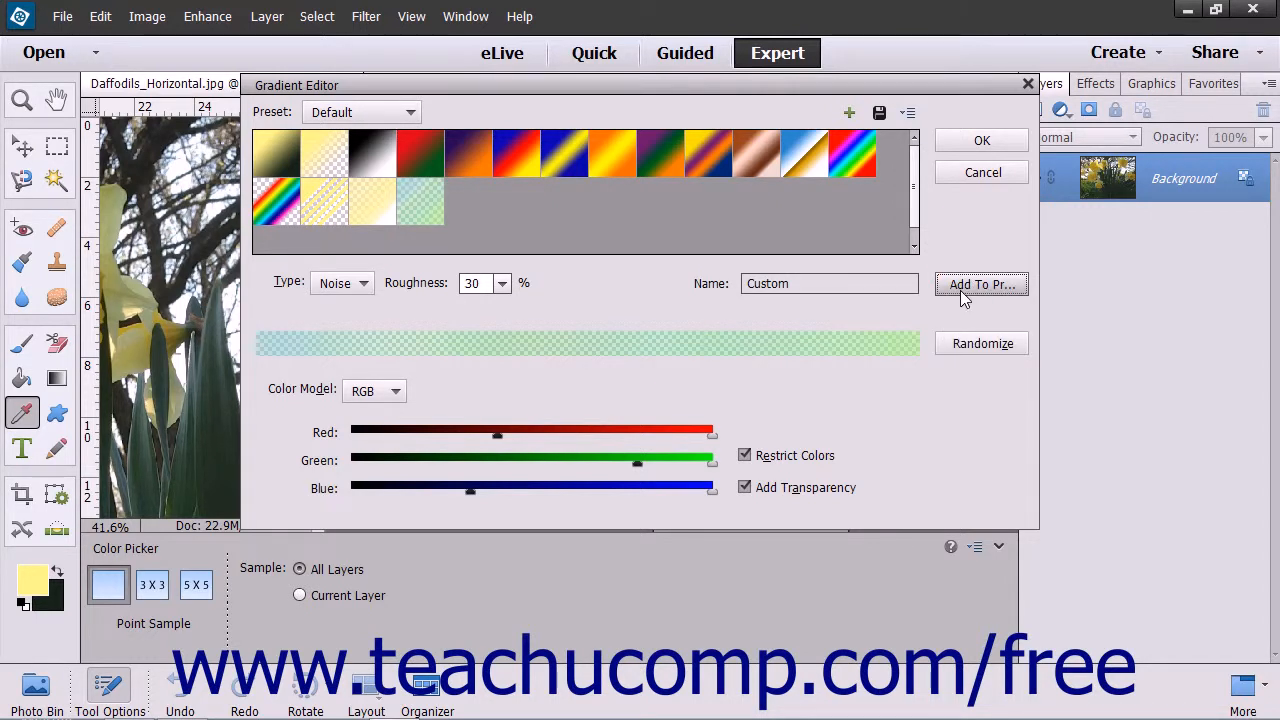
pyautogui.click(967, 145)
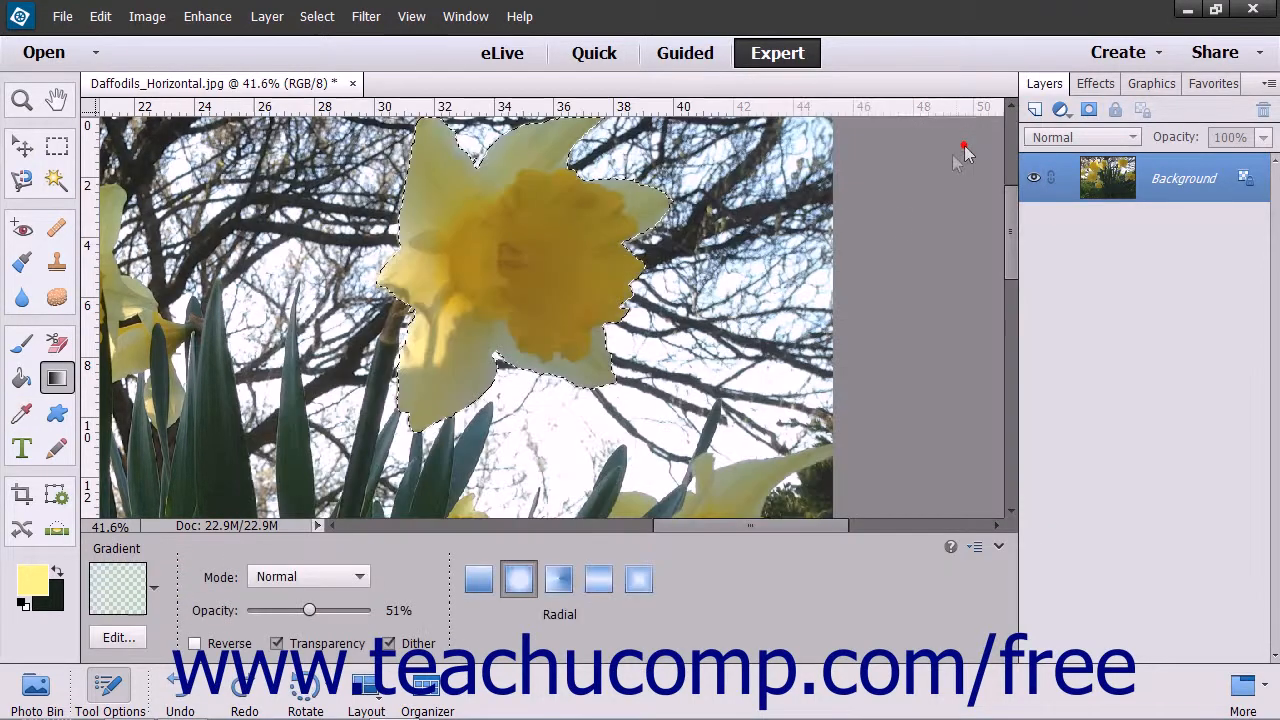